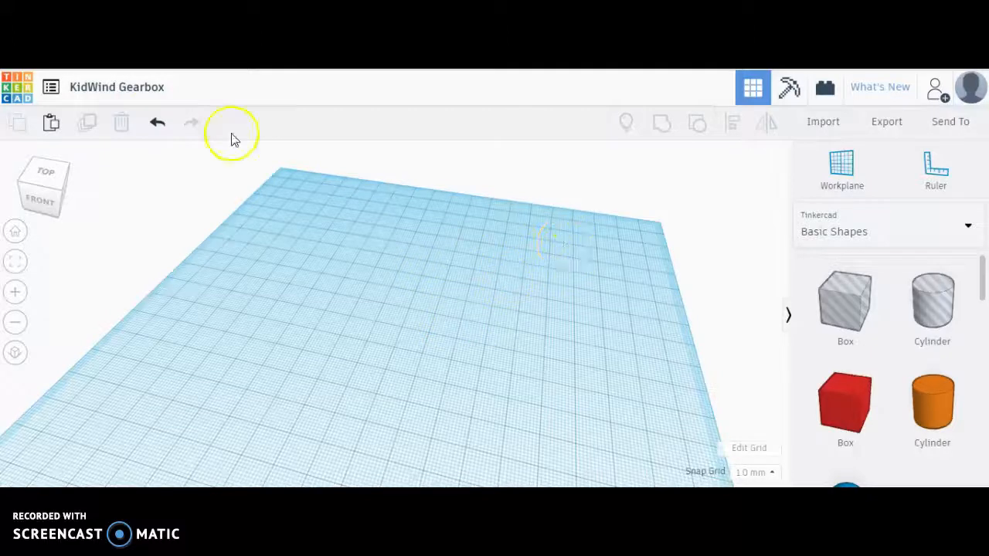
Show the empty workplane straight from above in orthographic projection
left_click(46, 174)
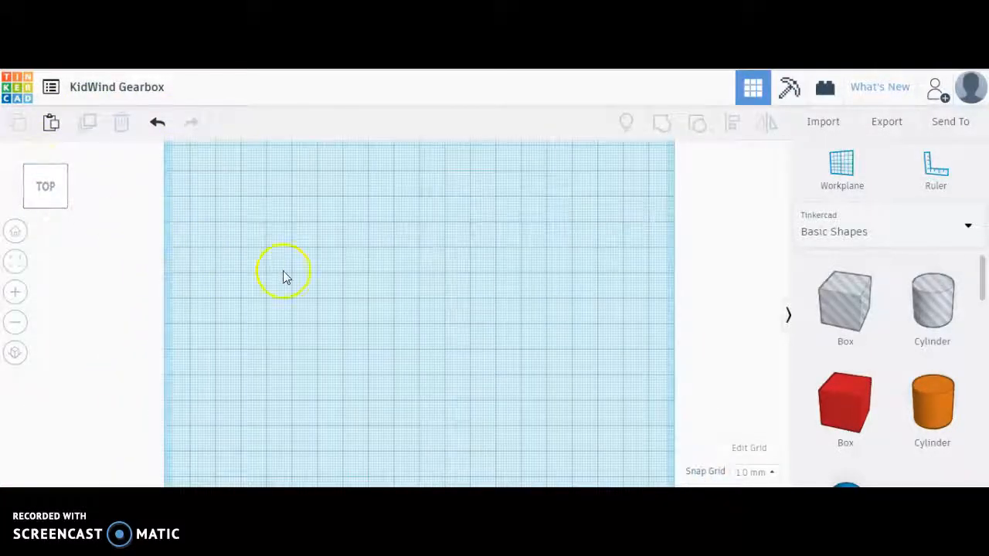
left_click(17, 354)
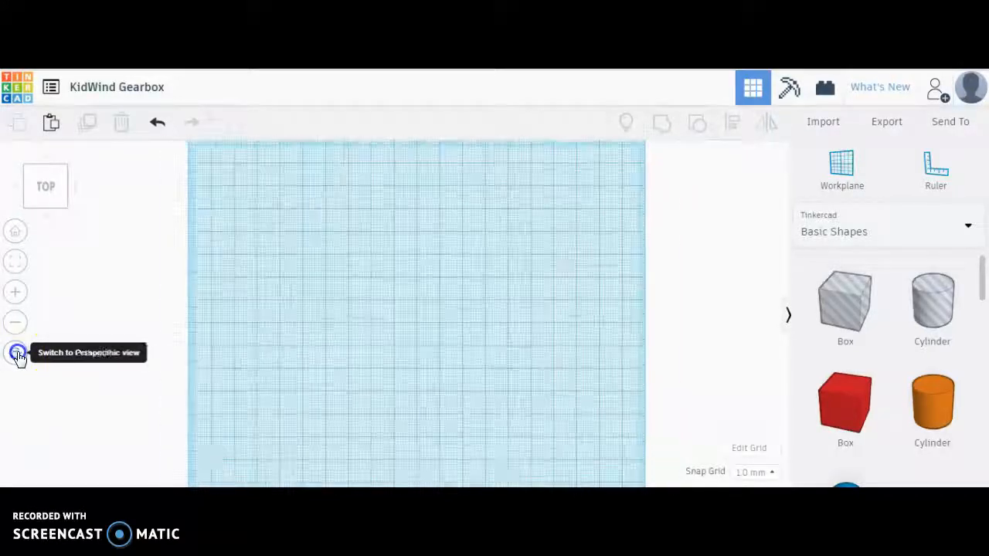
scroll(385, 333, "down", 2)
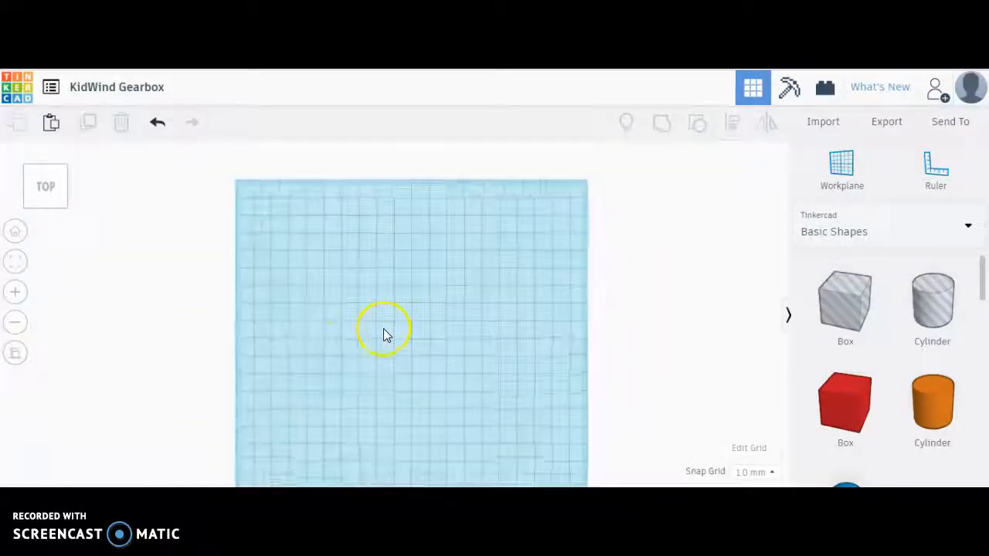
middle_click_drag(461, 325, 469, 290)
scroll(470, 290, "up", 2)
Import the 10-tooth pinion from M1 Pinion (10T) (2).stl at scale 100
left_click(837, 124)
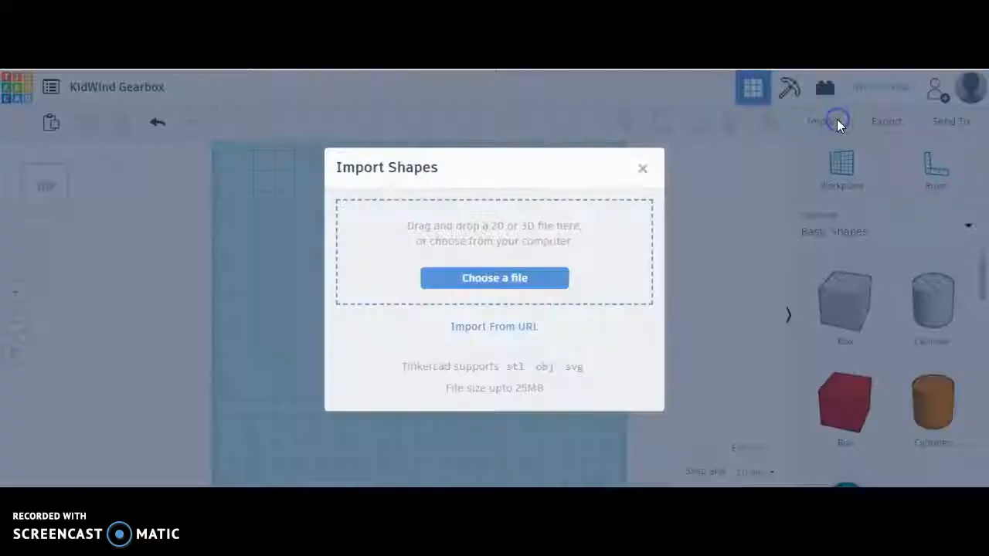
left_click(540, 278)
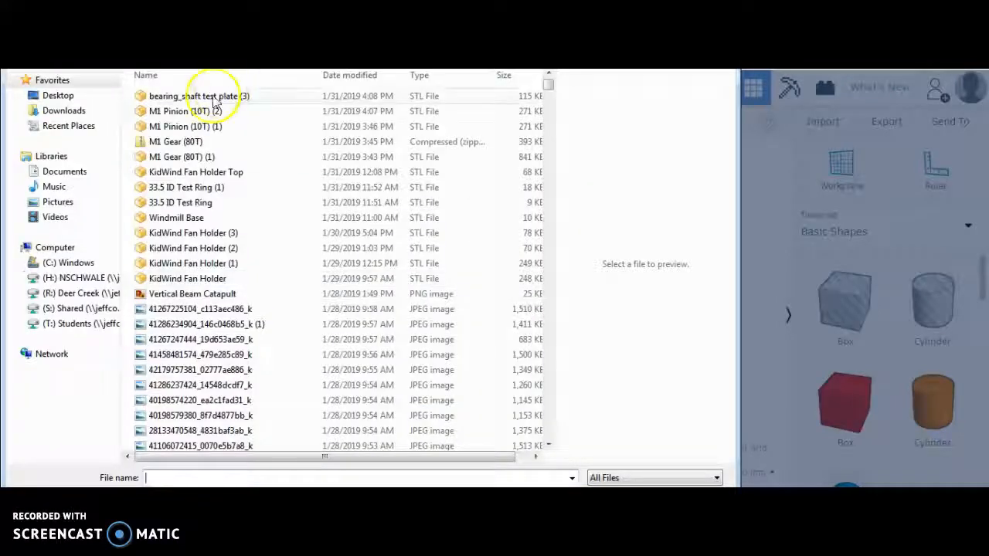
double_click(176, 116)
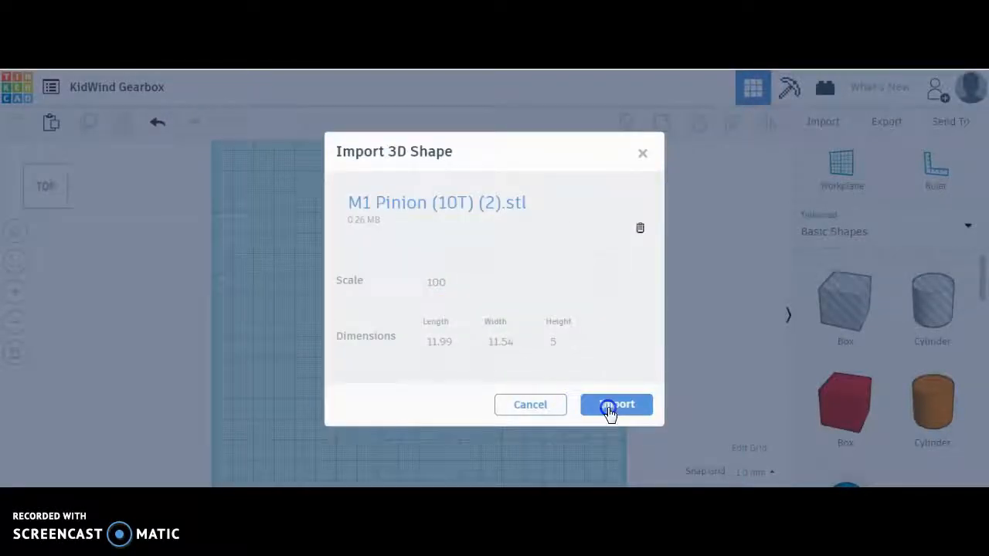
left_click(605, 409)
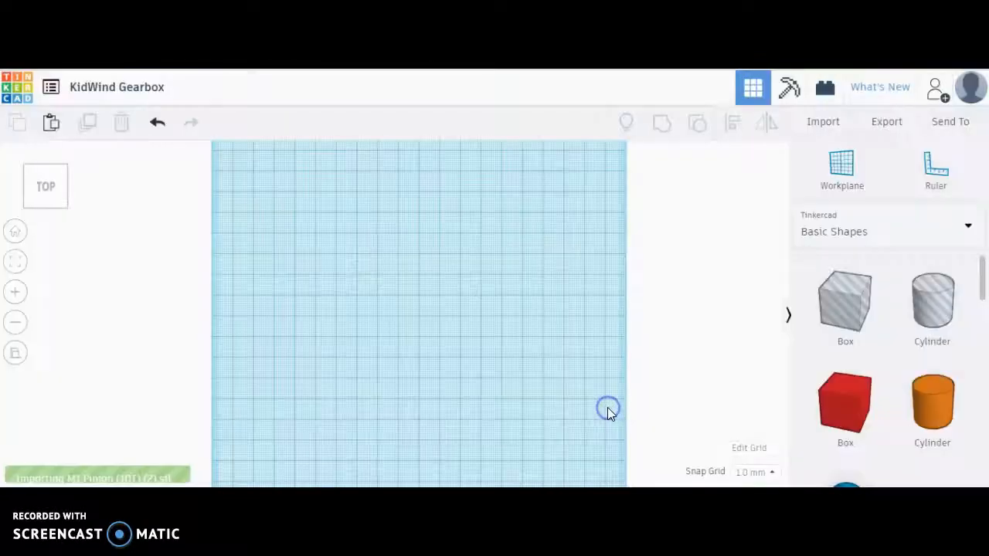
Import the 80-tooth gear from the STL file M1 Gear (80T) (1)
left_click(833, 129)
left_click(535, 282)
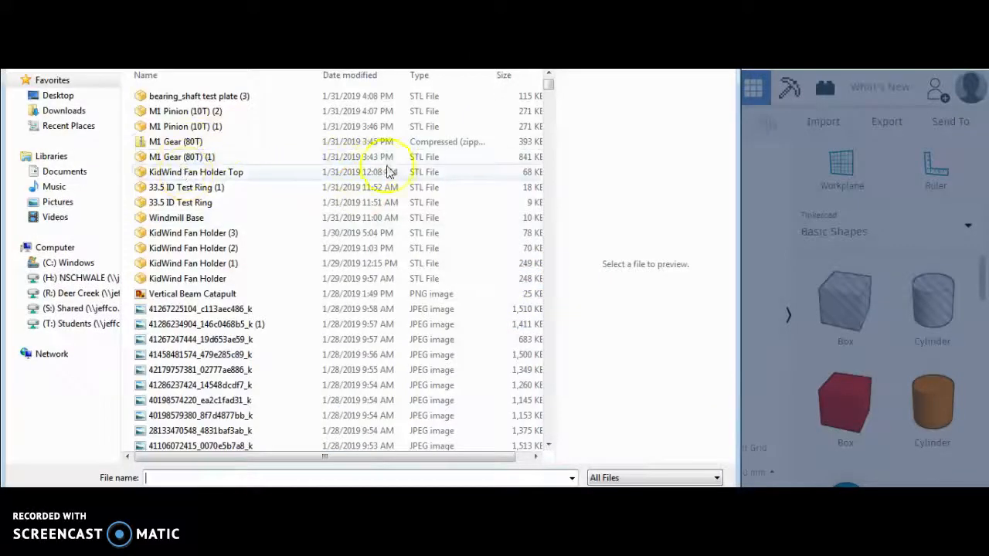
double_click(172, 157)
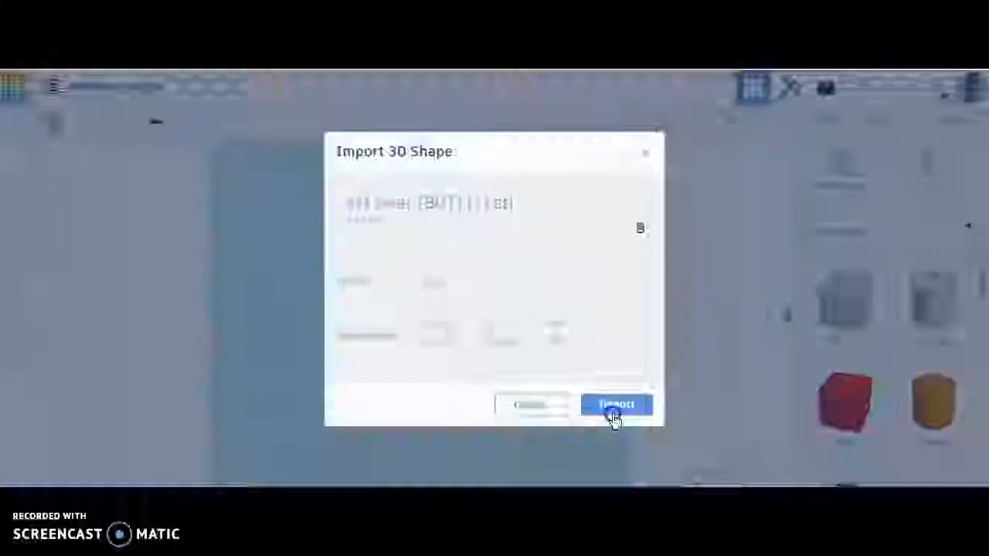
left_click(615, 405)
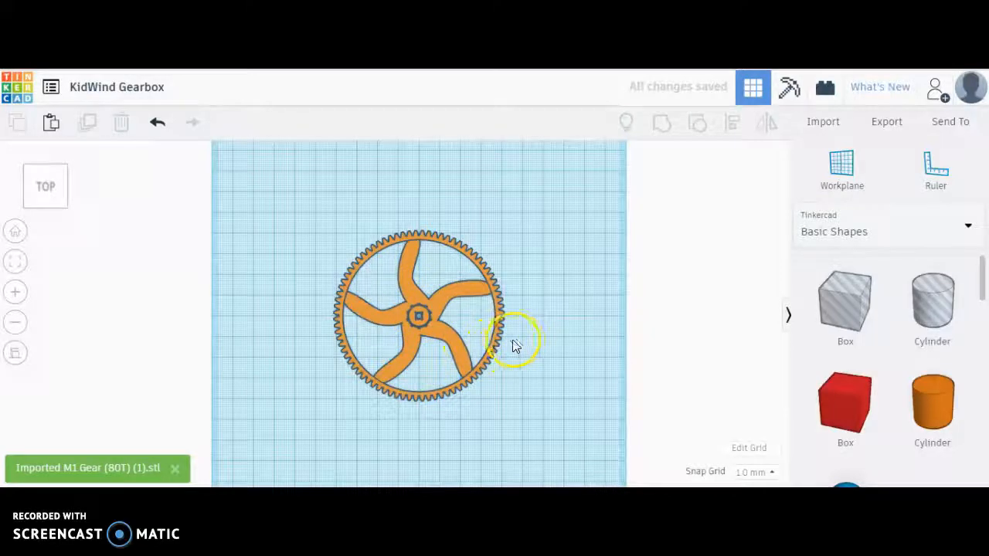
Move the large gear off centre so the small pinion sits in an open gap between its spokes, then deselect it
scroll(516, 346, "down", 3)
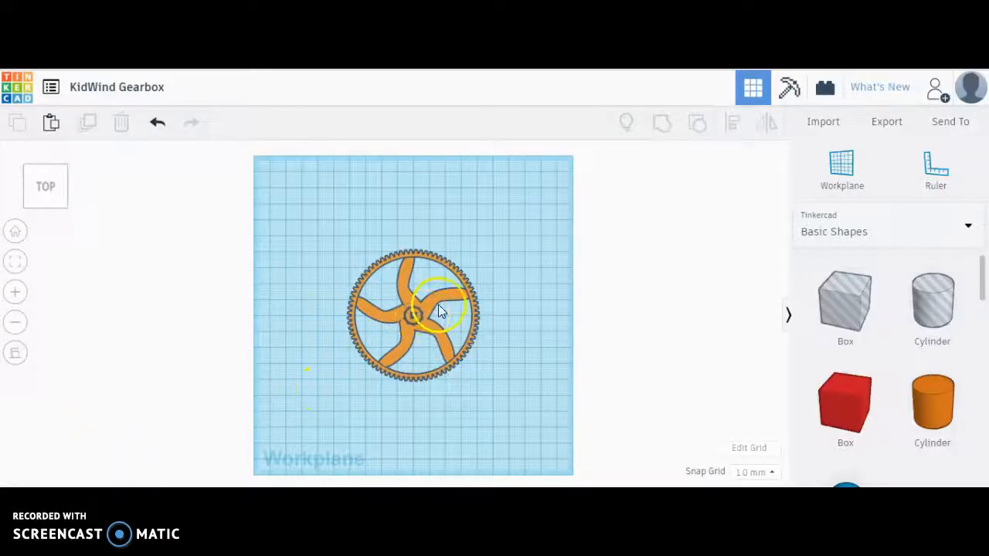
left_click_drag(438, 311, 474, 348)
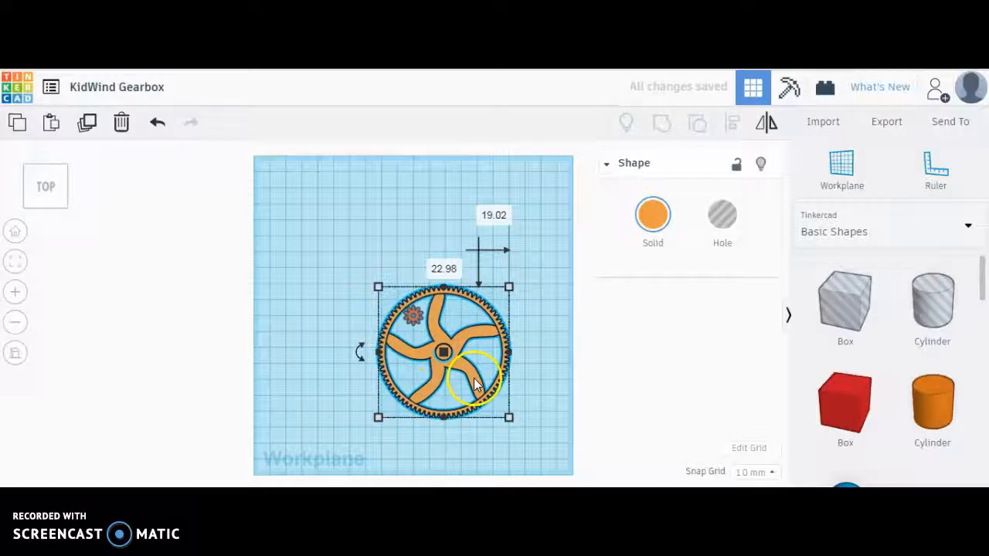
left_click_drag(455, 359, 454, 356)
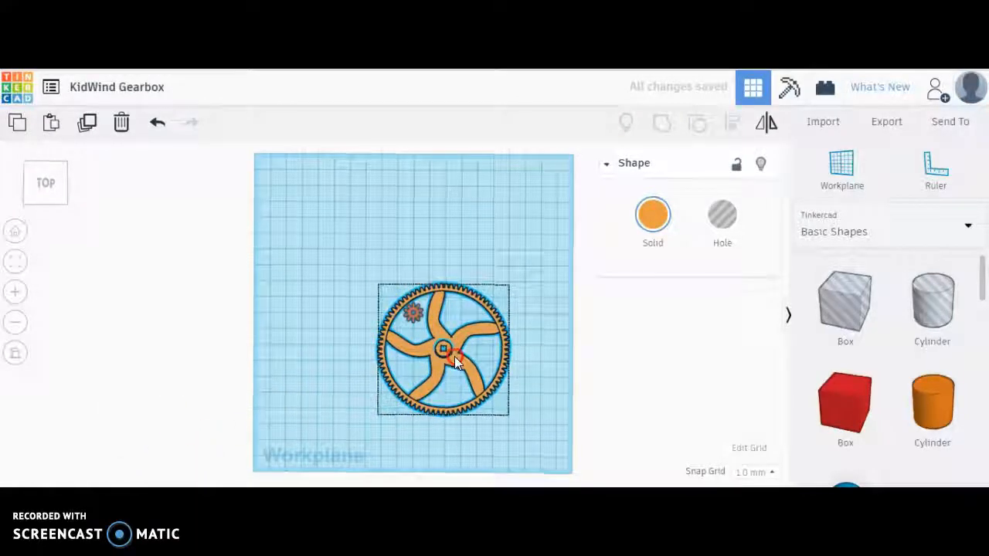
right_click_drag(454, 356, 455, 354)
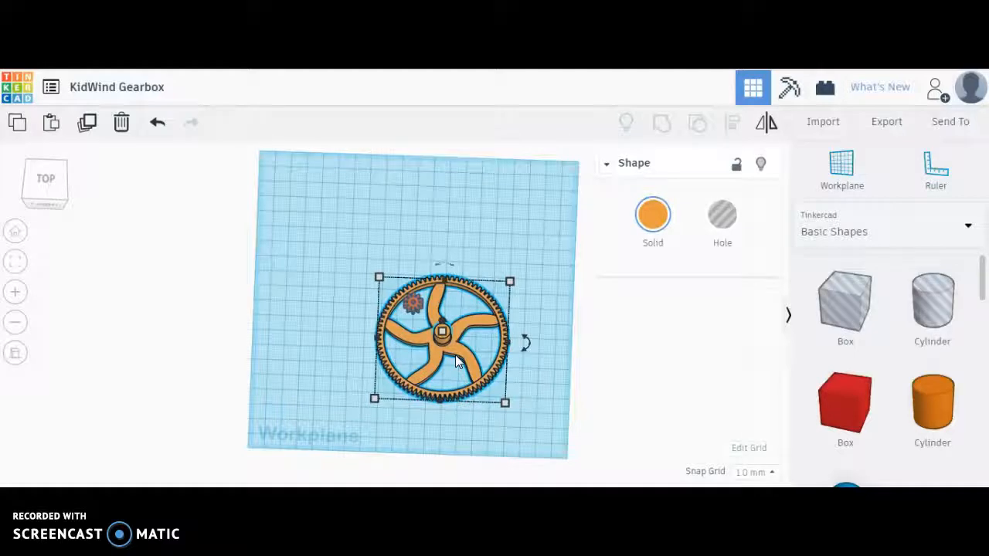
left_click(327, 362)
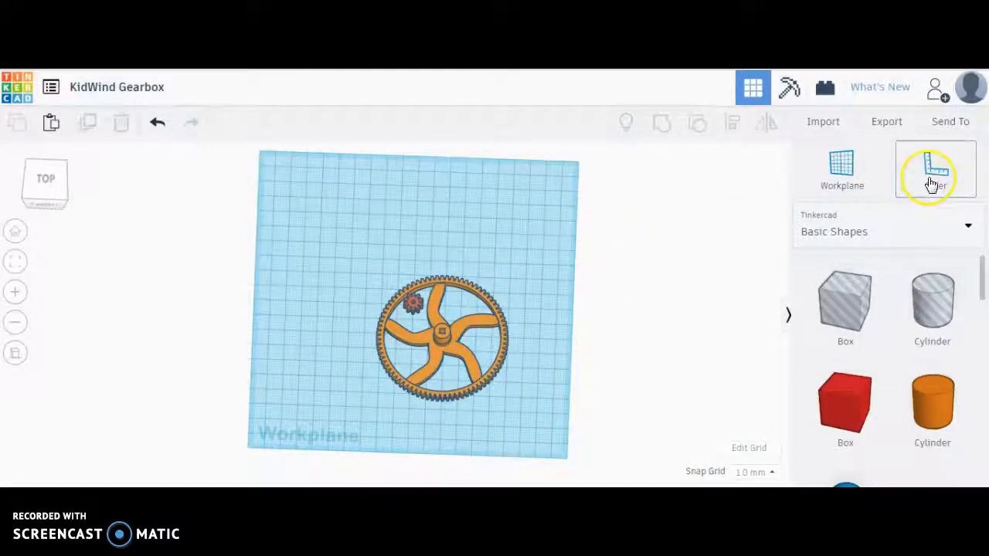
Place a ruler on the workplane behind the large gear, with its origin in line with the small pinion
left_click_drag(932, 182, 415, 276)
scroll(417, 271, "up", 5)
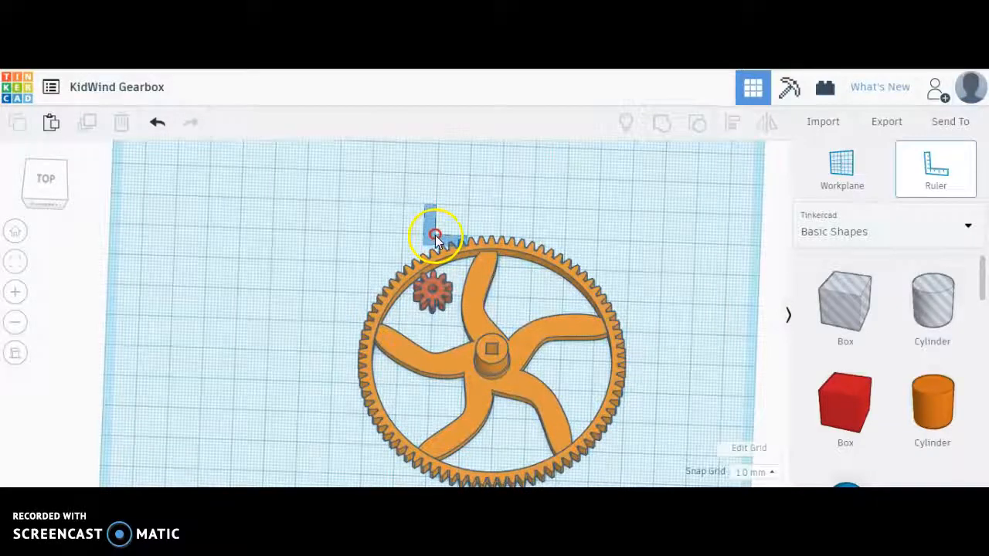
scroll(438, 210, "down", 3)
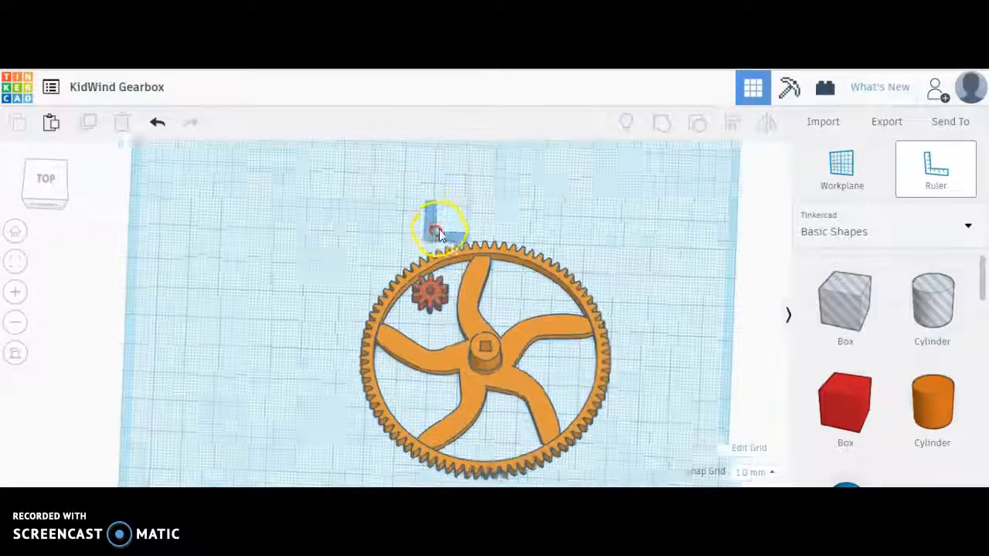
scroll(423, 216, "up", 5)
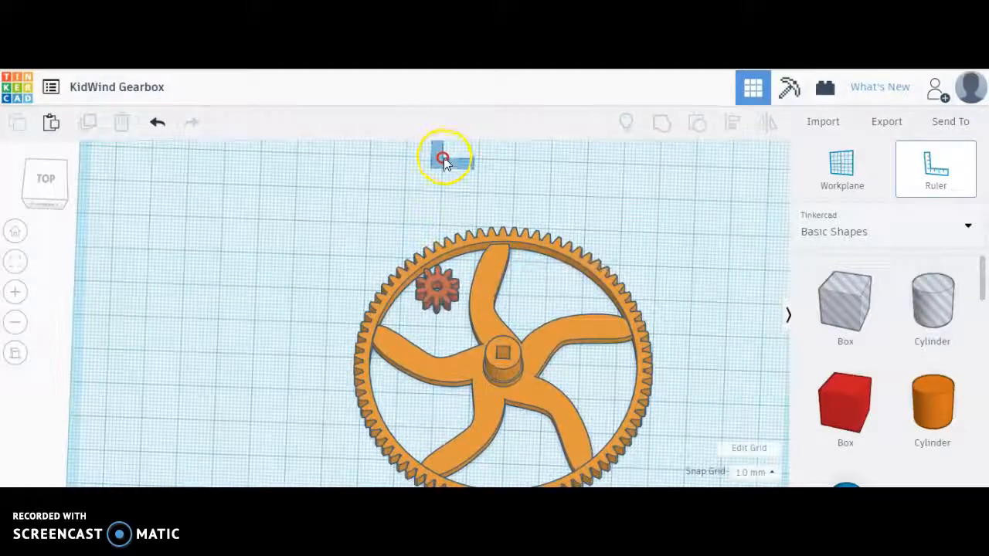
left_click(442, 158)
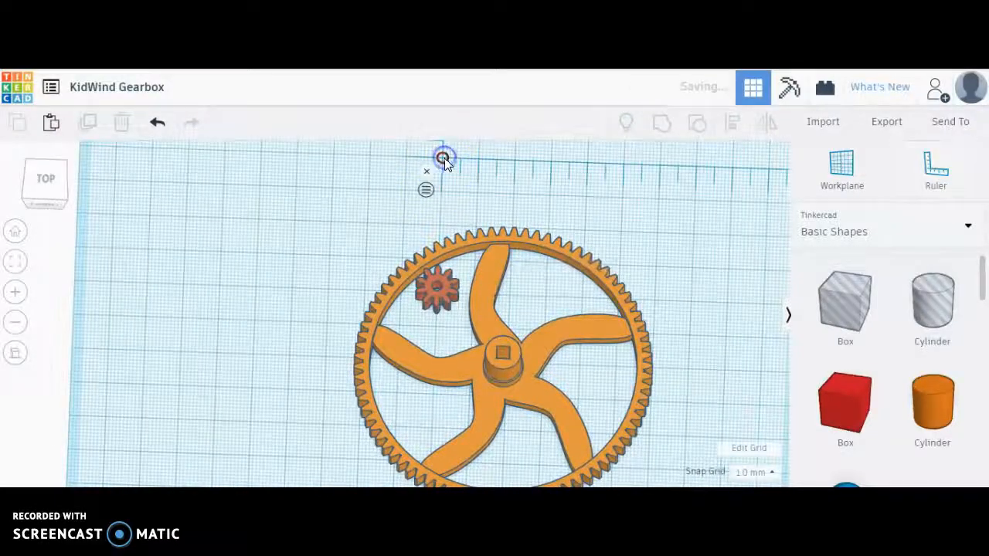
Select the small pinion in top view and compare its ruler distances measured from the edge and from the midpoint, ending on midpoint
left_click(449, 290)
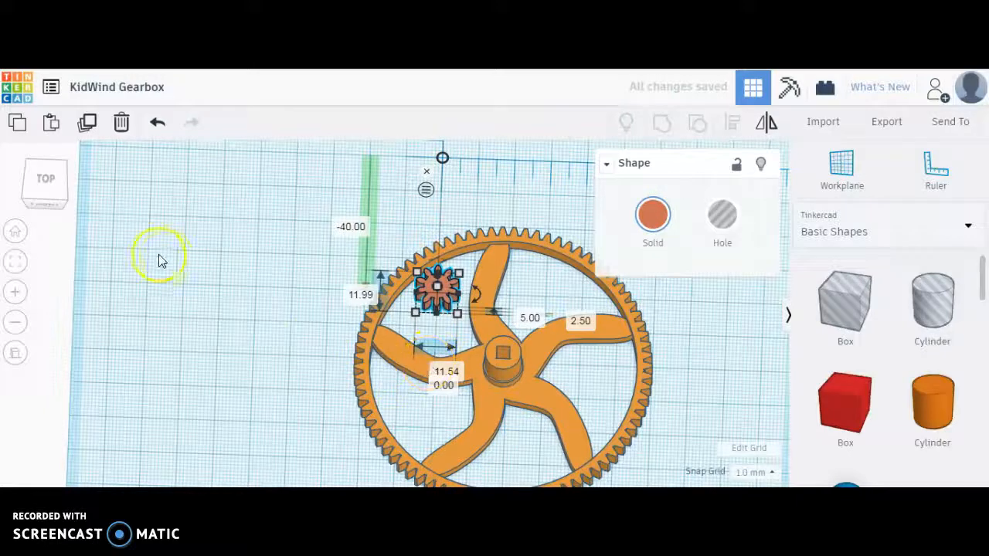
left_click_drag(46, 176, 51, 180)
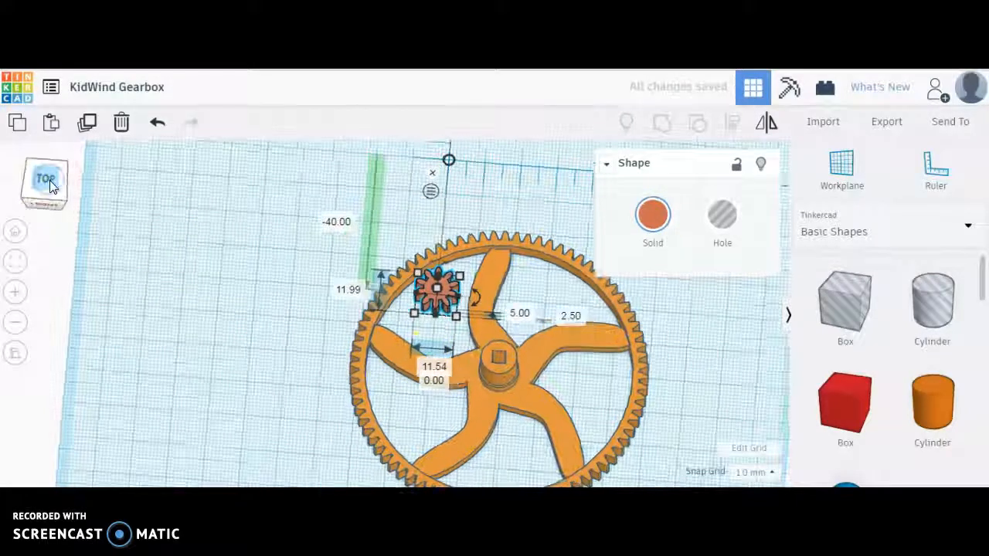
left_click(33, 192)
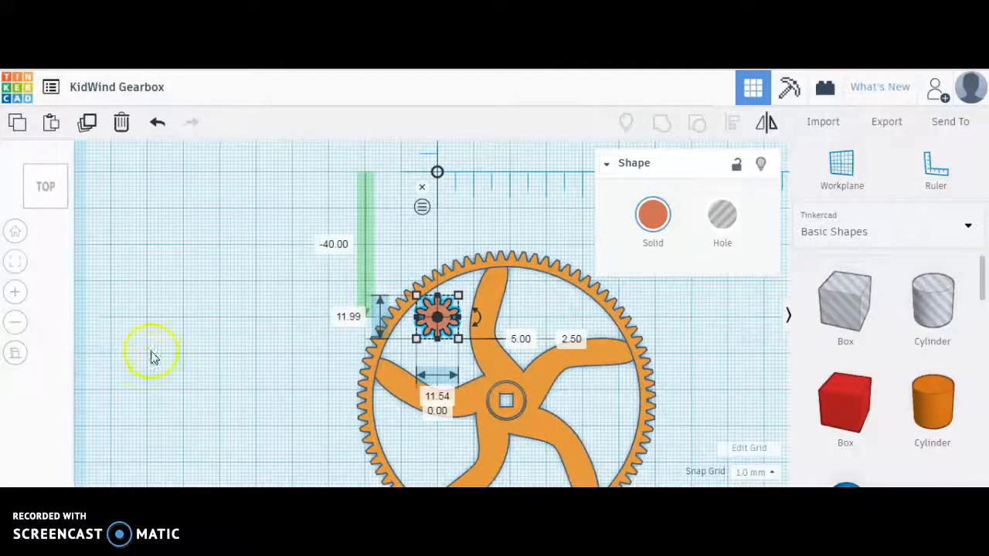
left_click(422, 208)
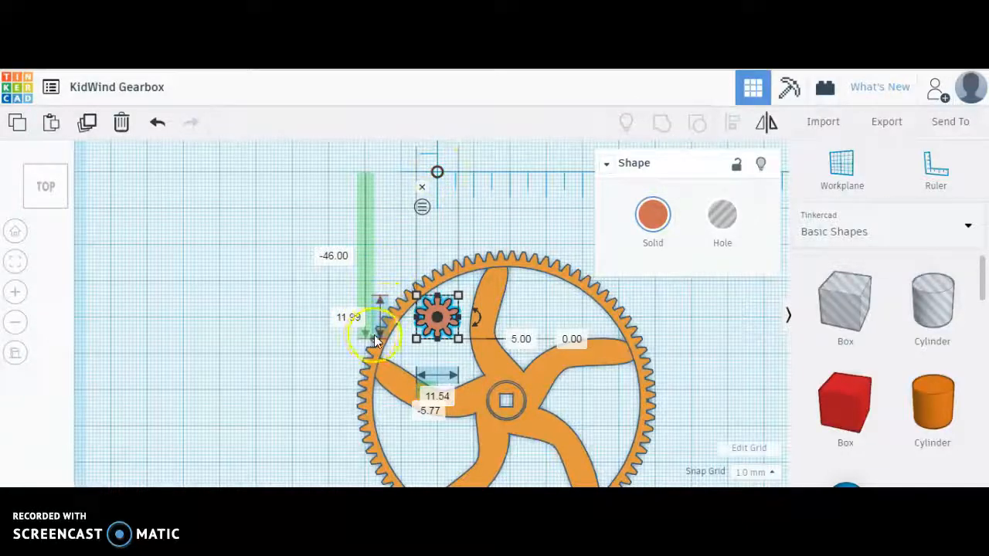
left_click(422, 207)
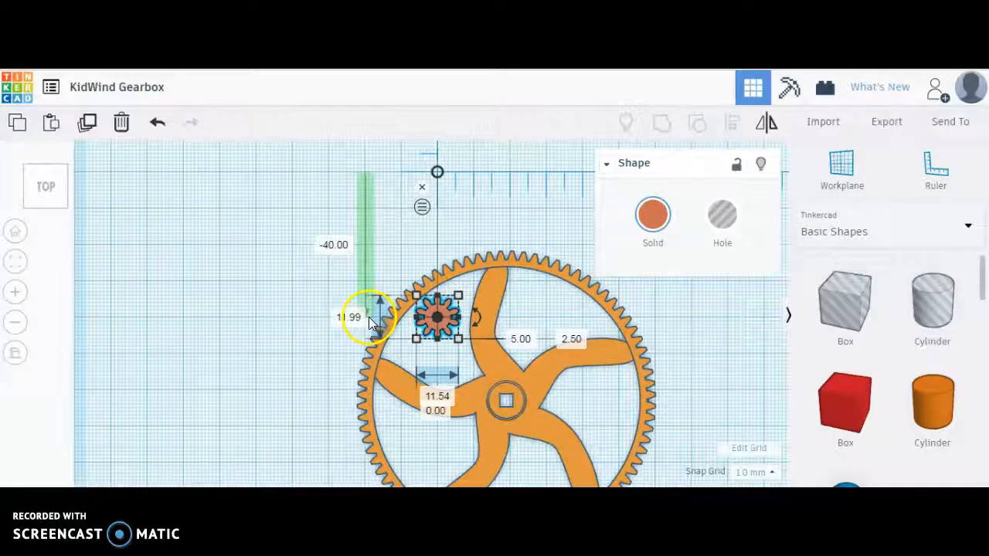
Centre the small pinion on the ruler origin by setting its vertical midpoint distance to 0
left_click(441, 413)
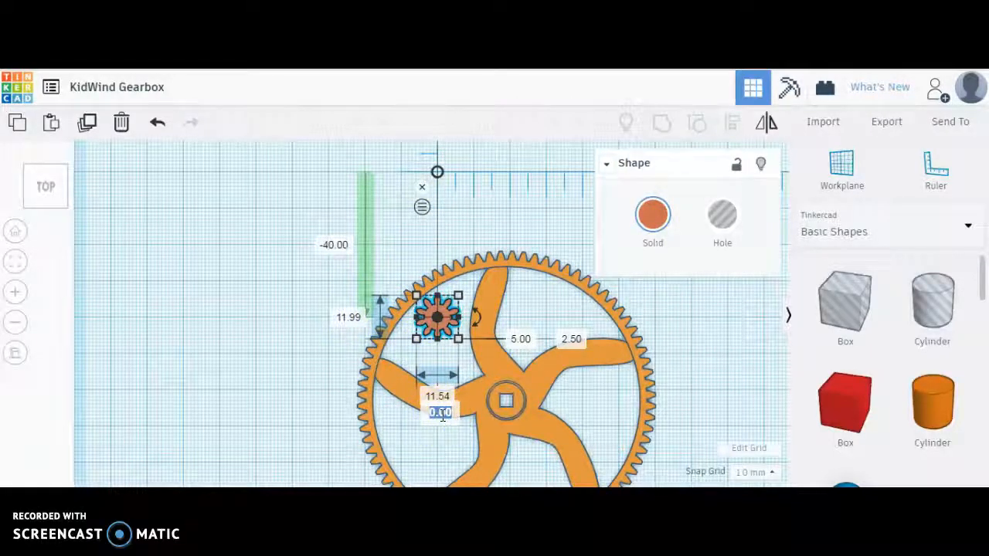
left_click(335, 248)
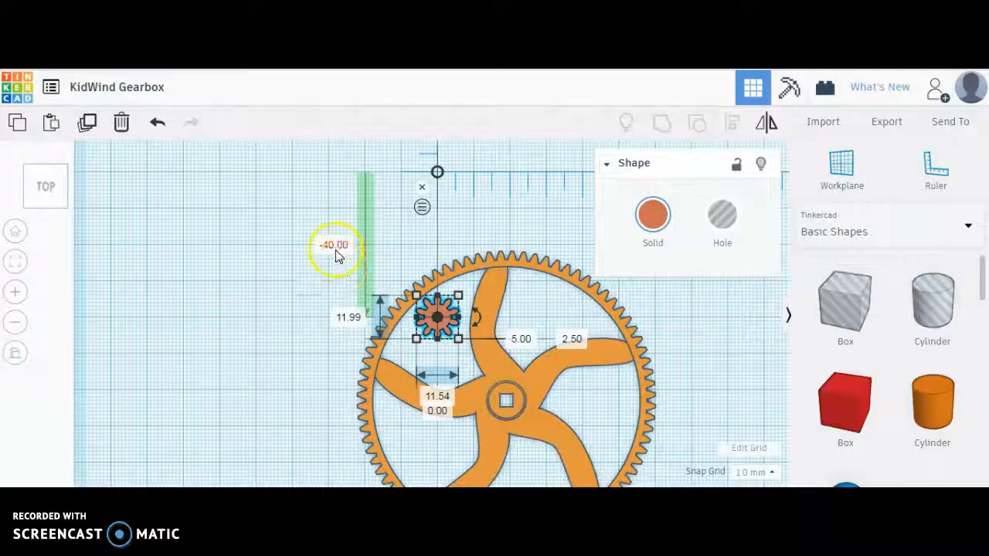
left_click(336, 249)
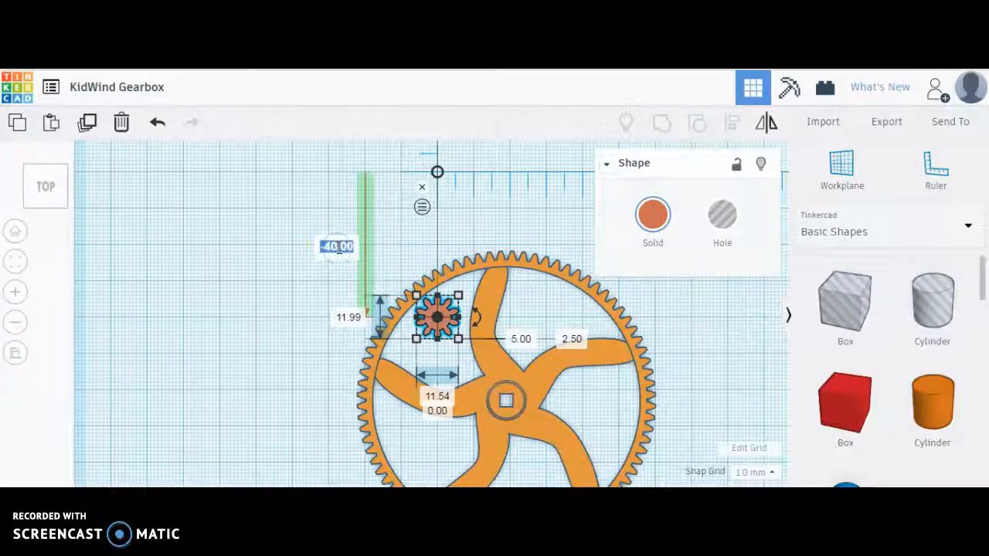
type("0")
key("Return")
left_click(322, 249)
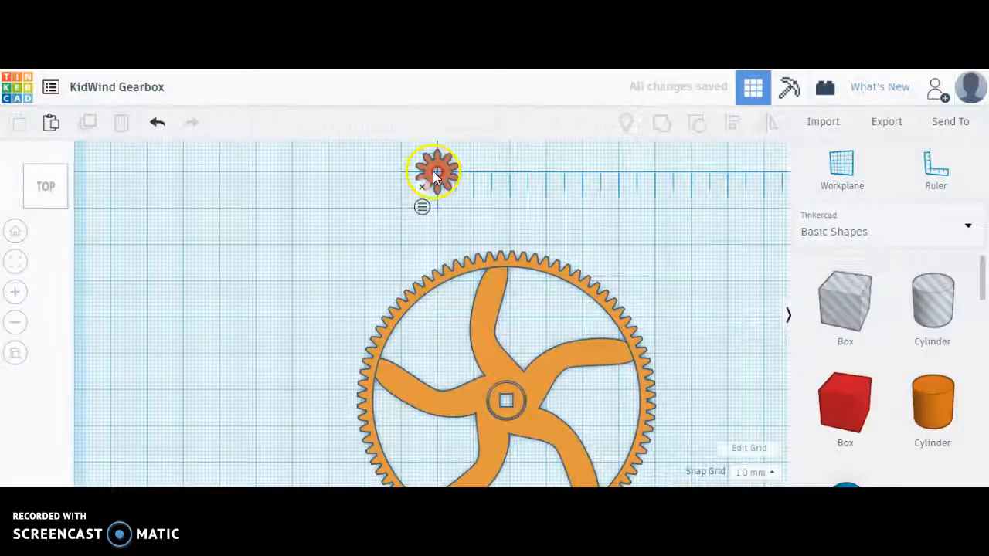
Move the large gear to about 60 mm below the pinion and set its horizontal midpoint distance from the ruler origin to 0
left_click_drag(496, 360, 470, 350)
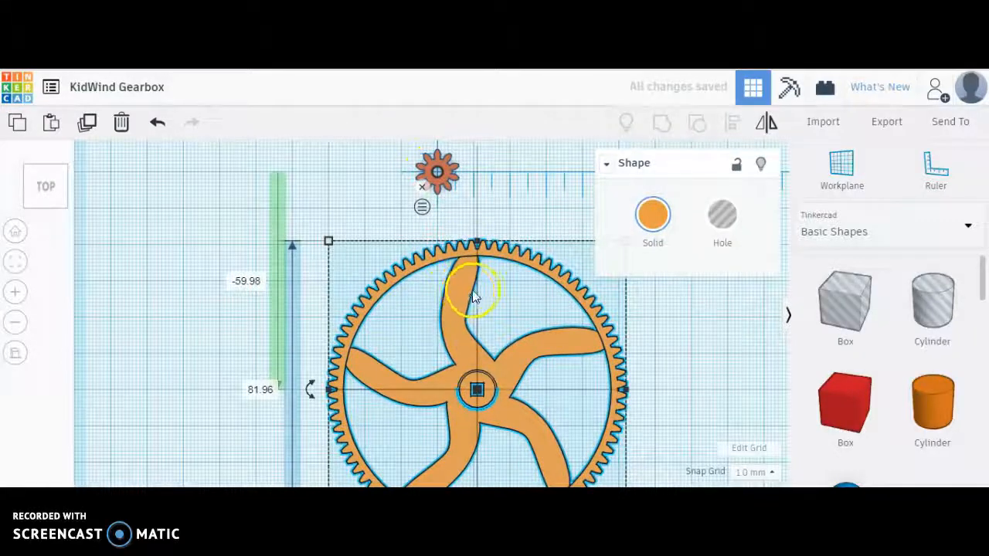
scroll(449, 367, "down", 5)
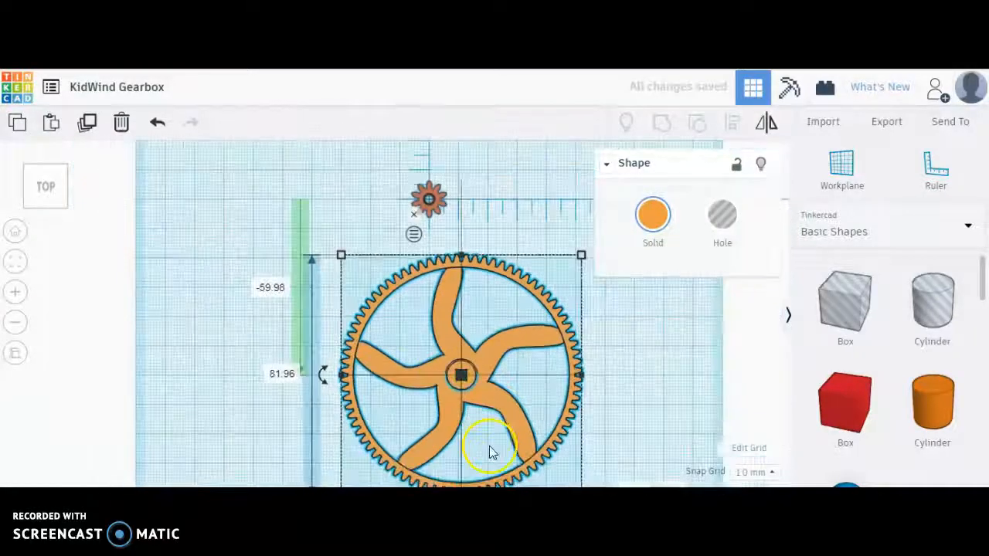
scroll(461, 481, "down", 3)
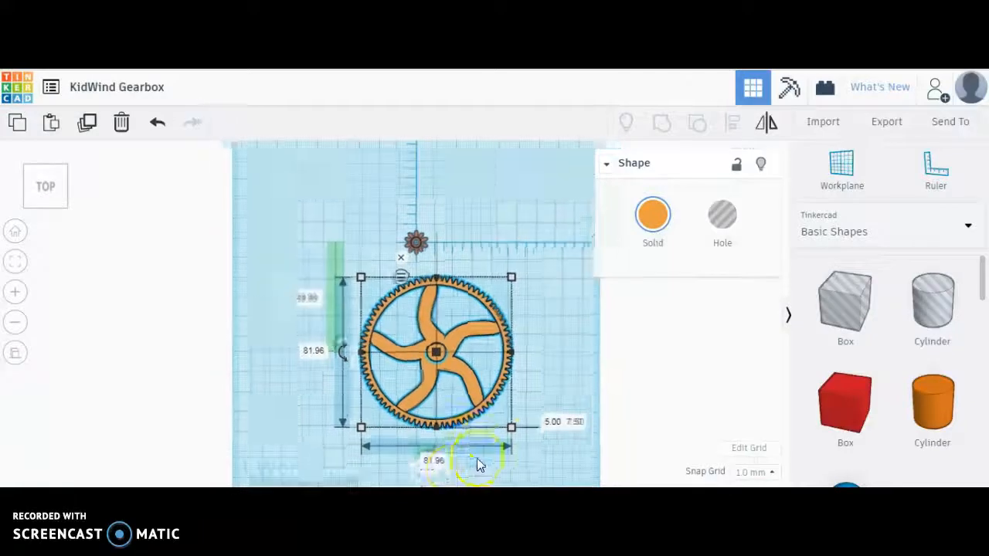
type("0")
key("Return")
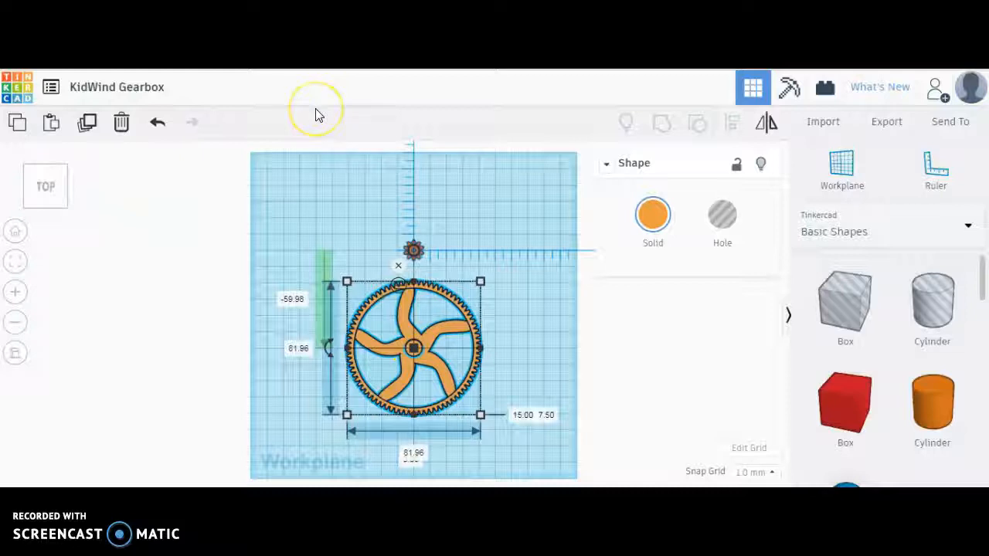
Switch to the gear calculator spreadsheet and check the module, both tooth counts and the calculated centre distance in millimetres
key("alt+Tab")
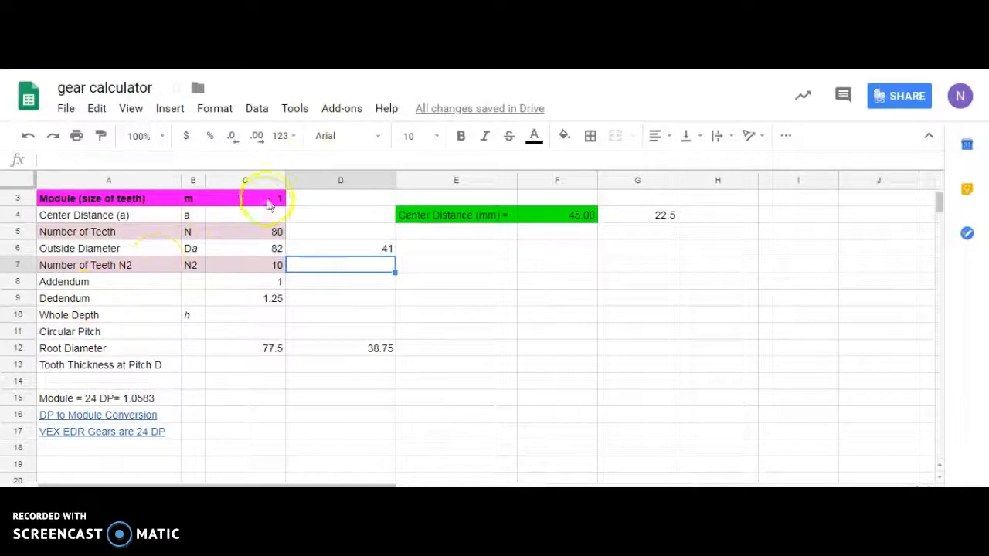
left_click(258, 202)
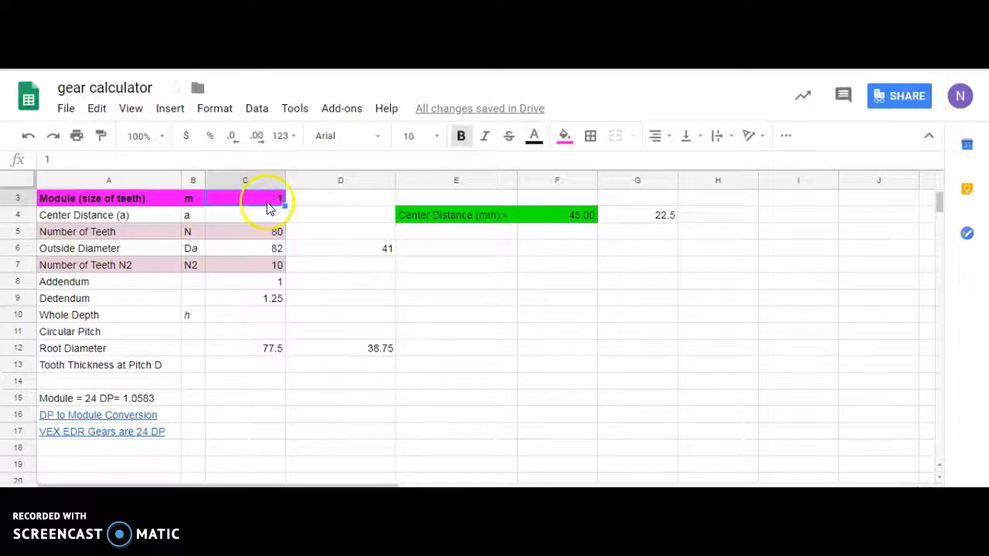
left_click(243, 238)
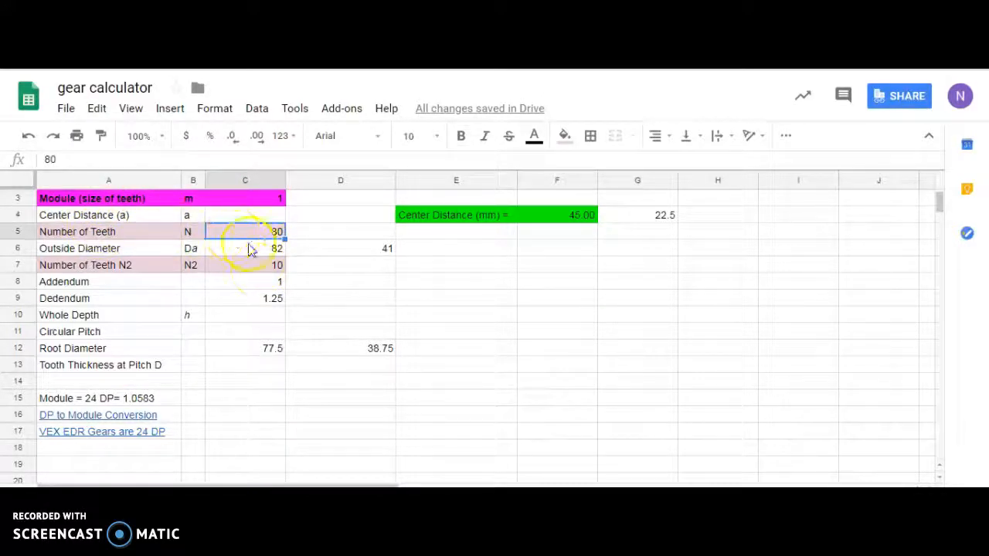
left_click(247, 268)
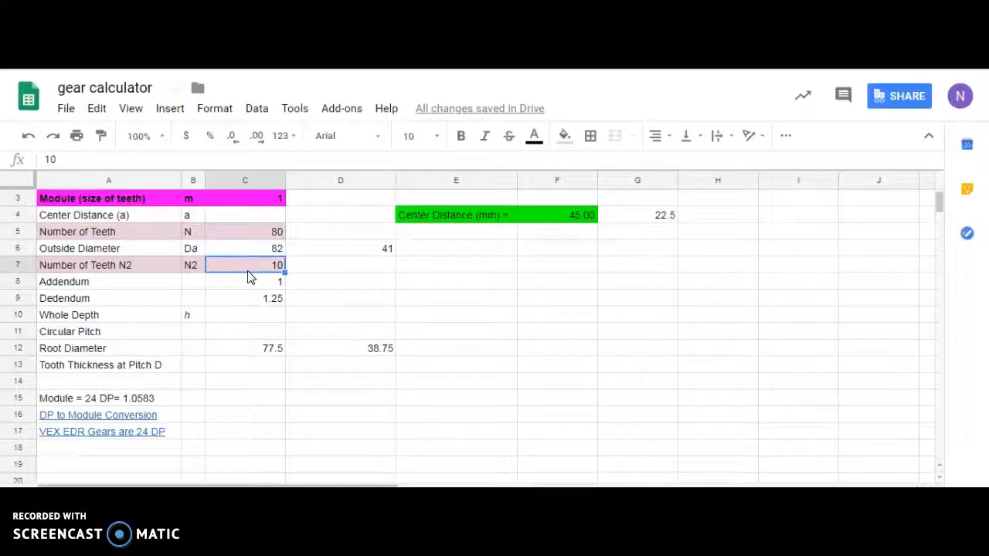
double_click(247, 270)
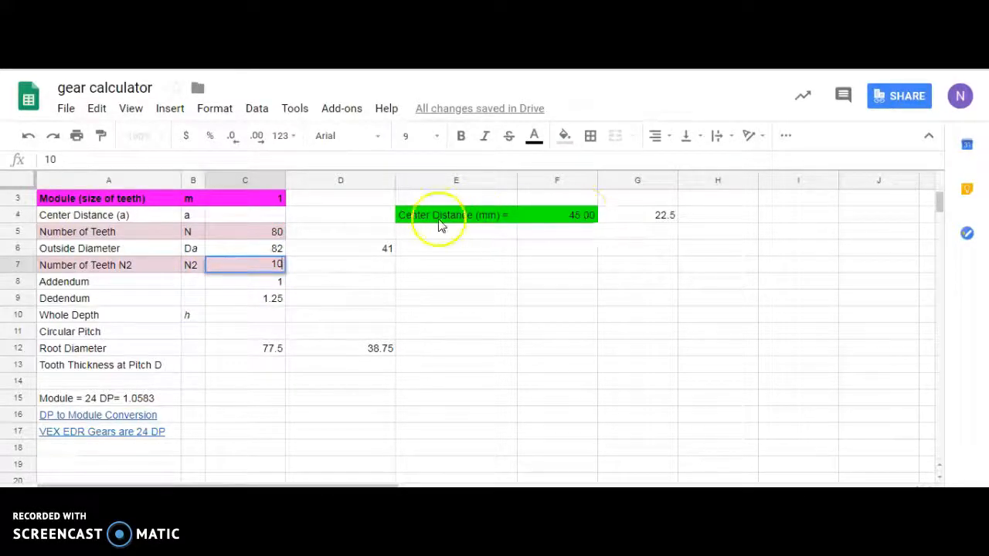
left_click(546, 216)
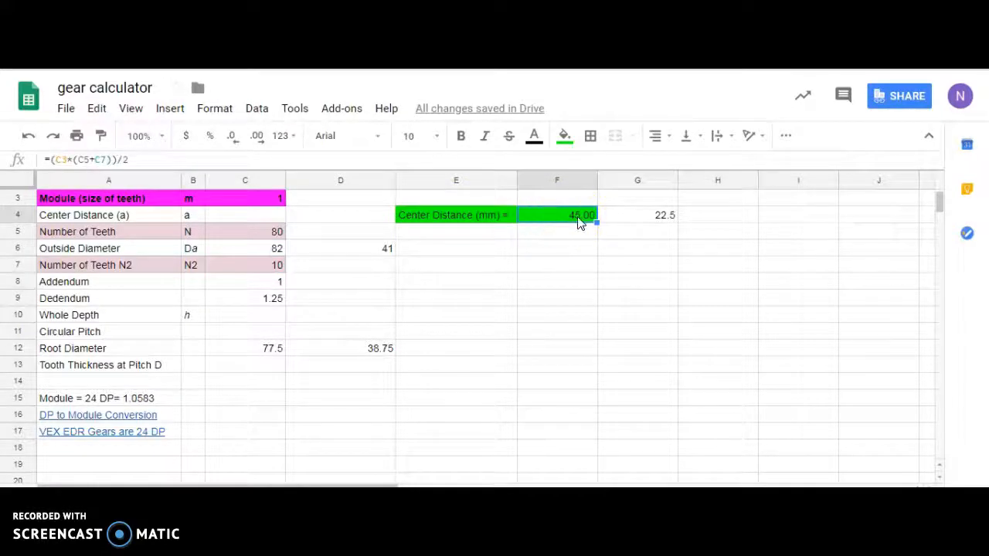
Return to the Tinkercad design, set the large gear's vertical midpoint distance from the ruler origin to -45 mm and deselect it
key("alt+Tab")
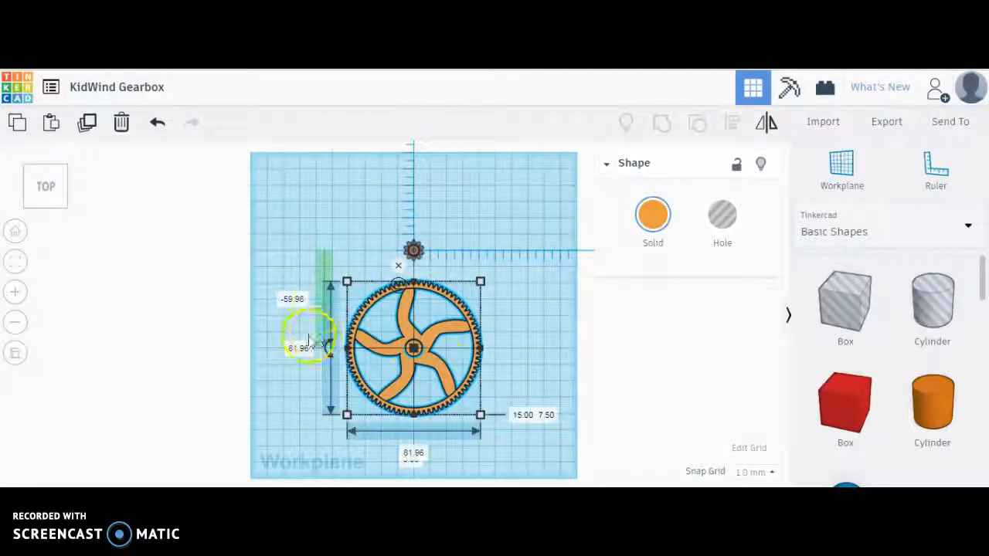
left_click(287, 300)
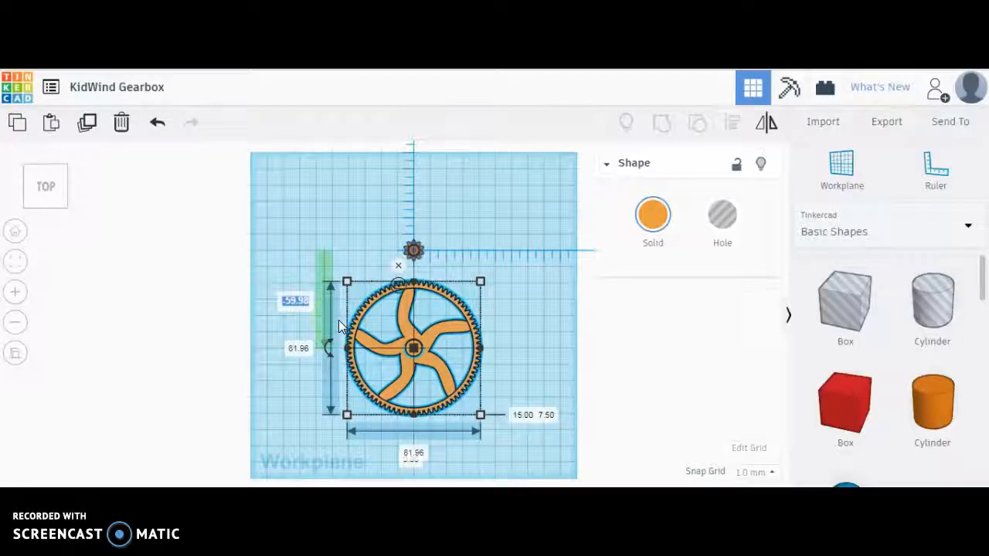
key("BackSpace")
type("-45")
key("Return")
left_click(487, 234)
Examine how the pinion's teeth mesh with the large gear, up close from above and from an angled 3D view
left_click(415, 251)
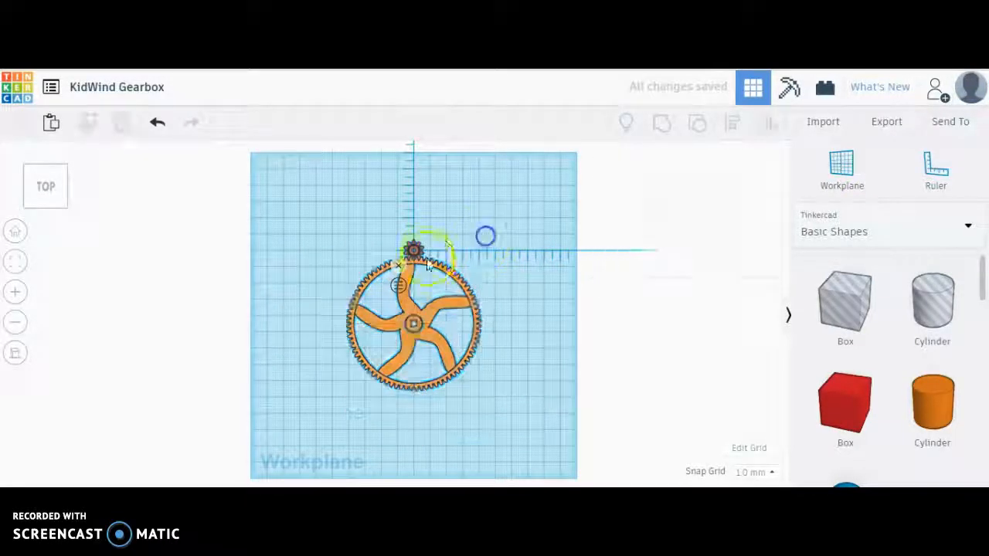
scroll(416, 255, "up", 5)
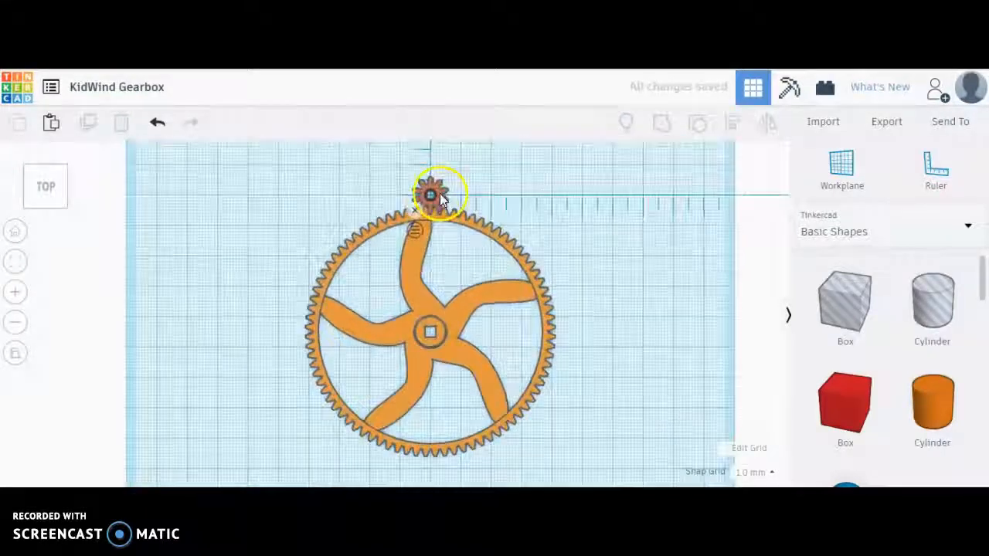
scroll(448, 247, "up", 5)
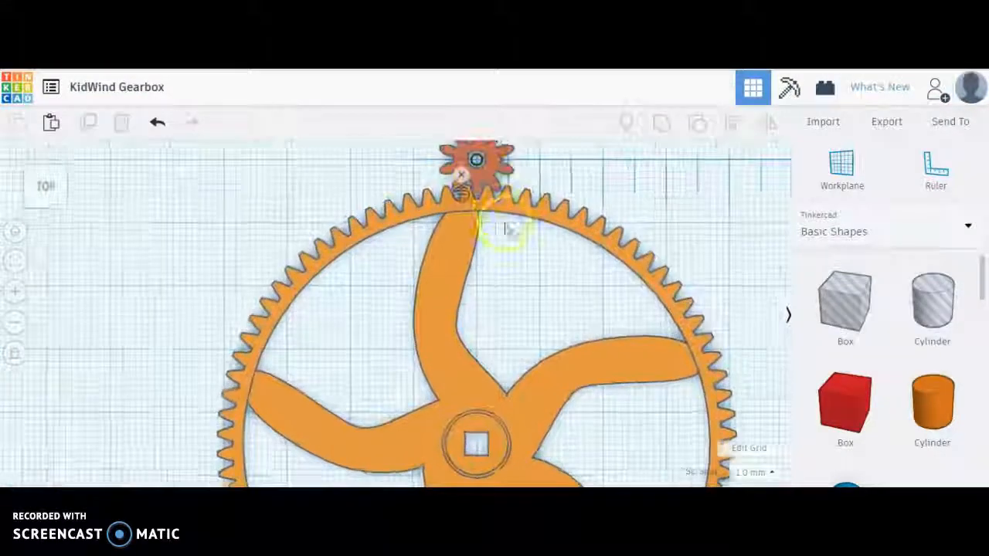
scroll(501, 276, "up", 5)
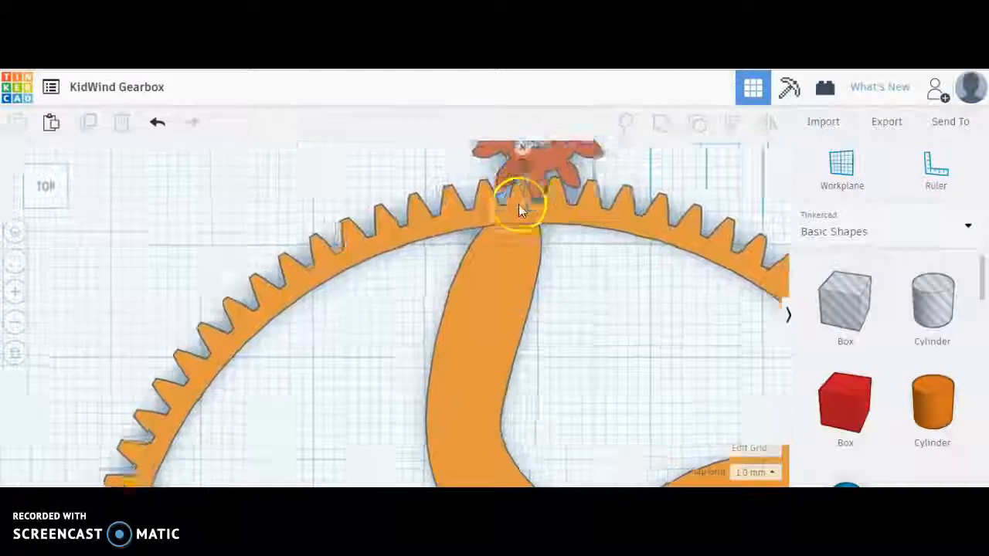
scroll(572, 247, "down", 3)
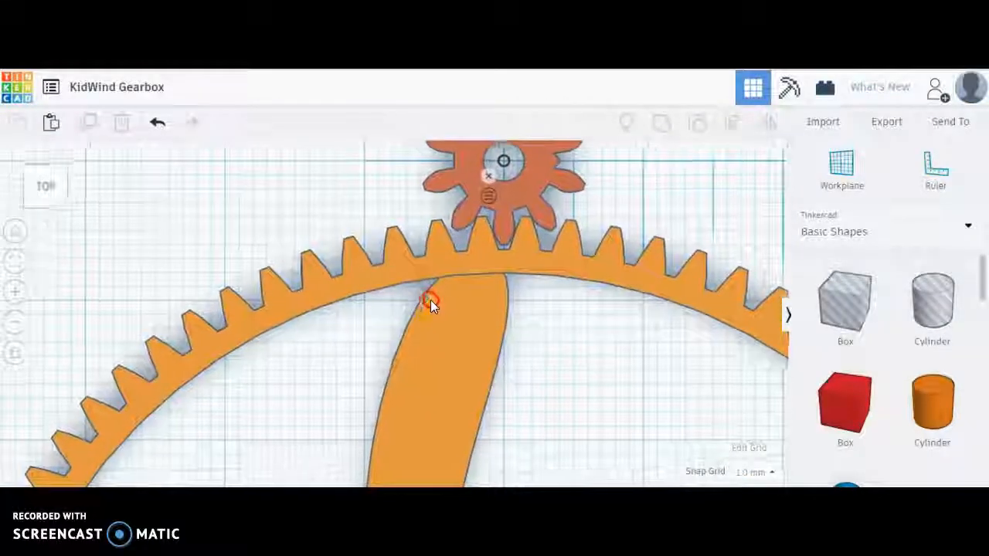
middle_click_drag(392, 299, 371, 299)
scroll(490, 287, "down", 3)
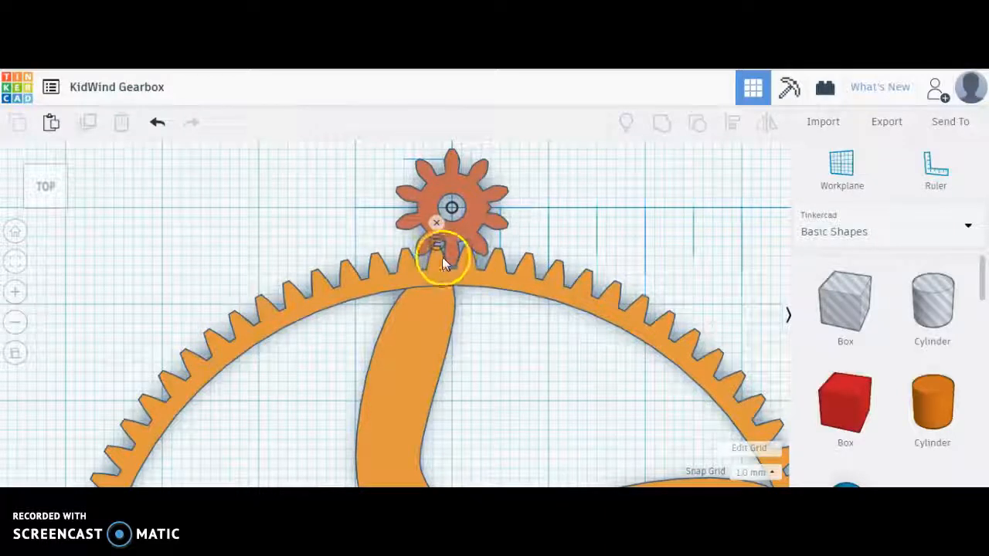
scroll(456, 265, "down", 2)
scroll(461, 270, "down", 3)
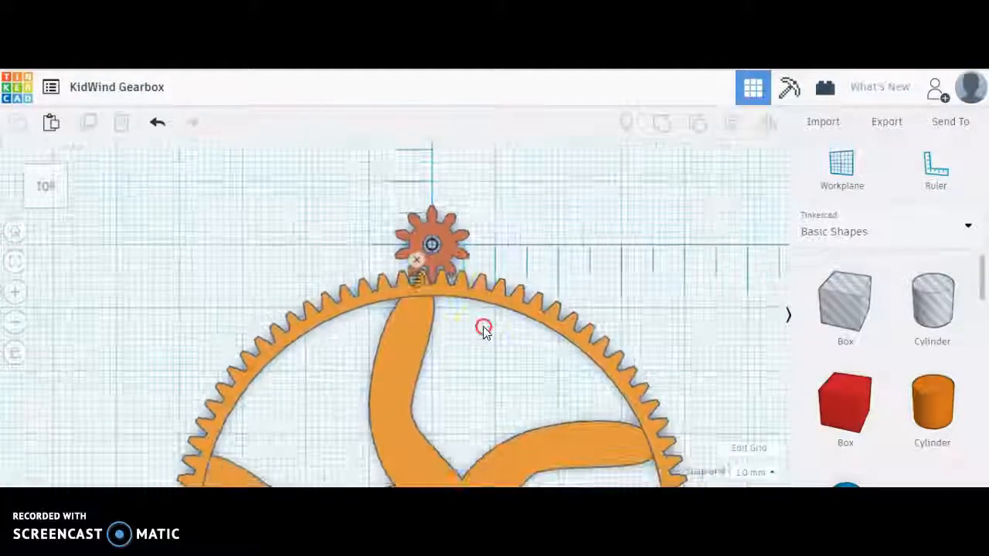
scroll(490, 298, "down", 5)
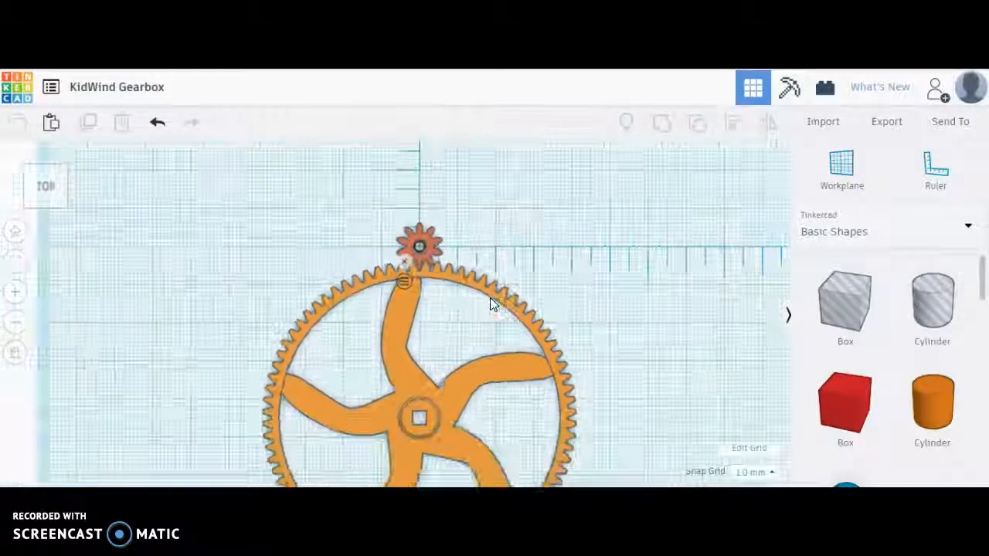
right_click_drag(569, 345, 326, 254)
right_click_drag(305, 240, 407, 309)
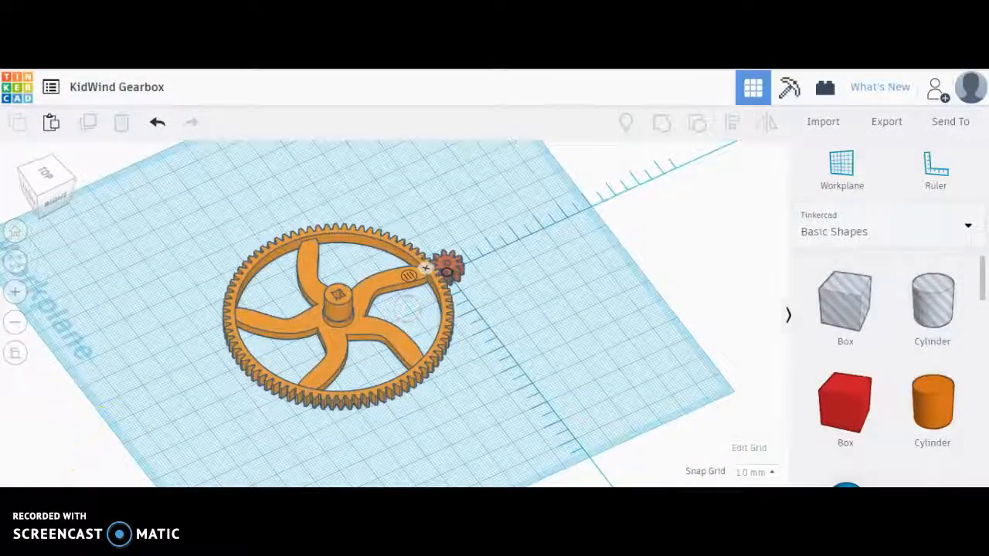